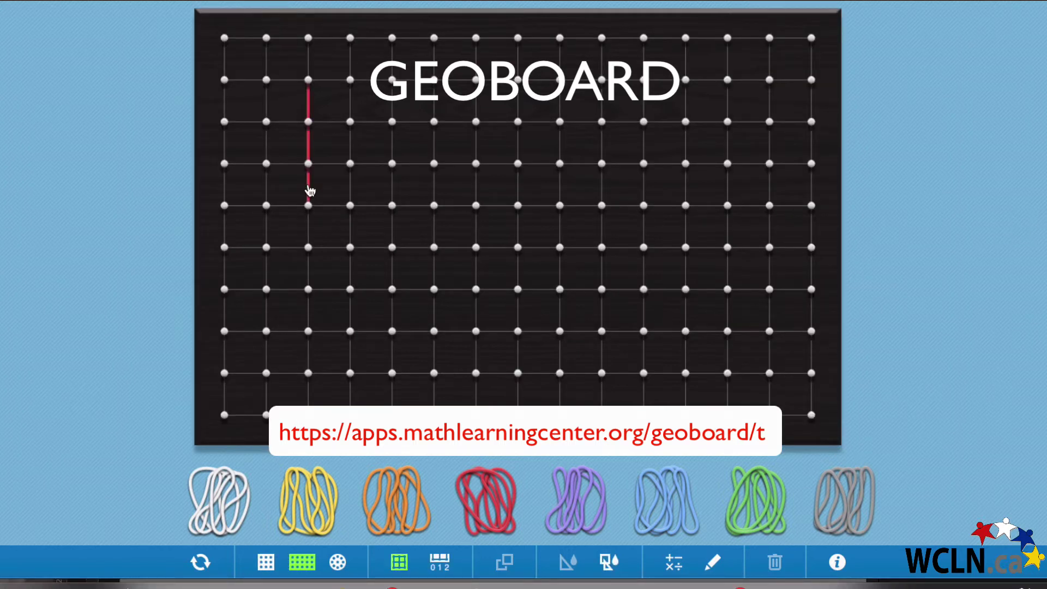
Build a 2-wide, 3-tall rectangle from red side bands and yellow top and bottom bands.
left_click_drag(309, 191, 309, 203)
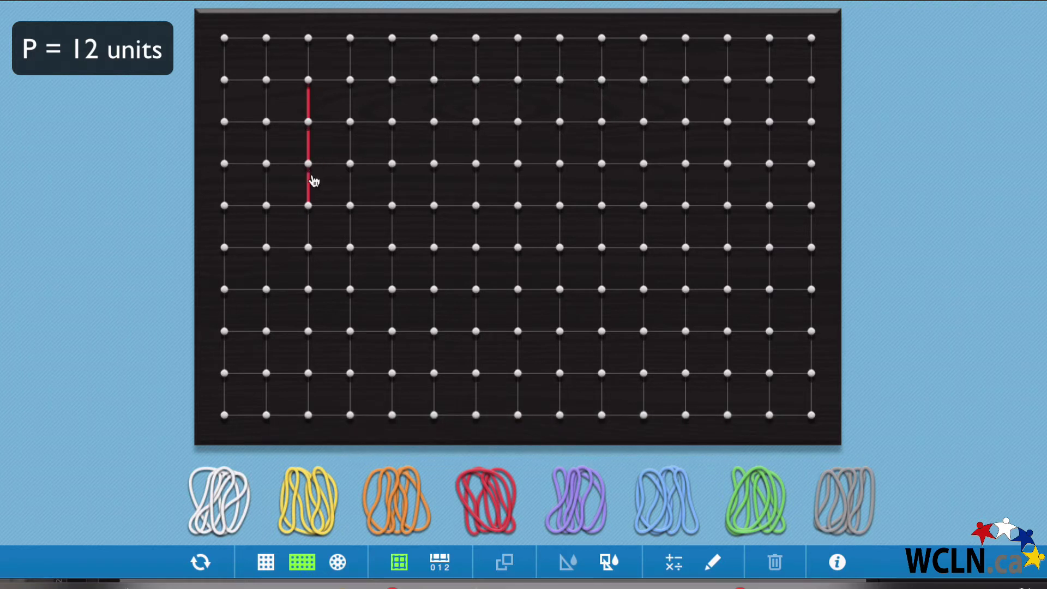
mouse_move(328, 496)
left_mouse_down()
mouse_move(324, 233)
mouse_move(309, 248)
mouse_move(398, 211)
left_mouse_up()
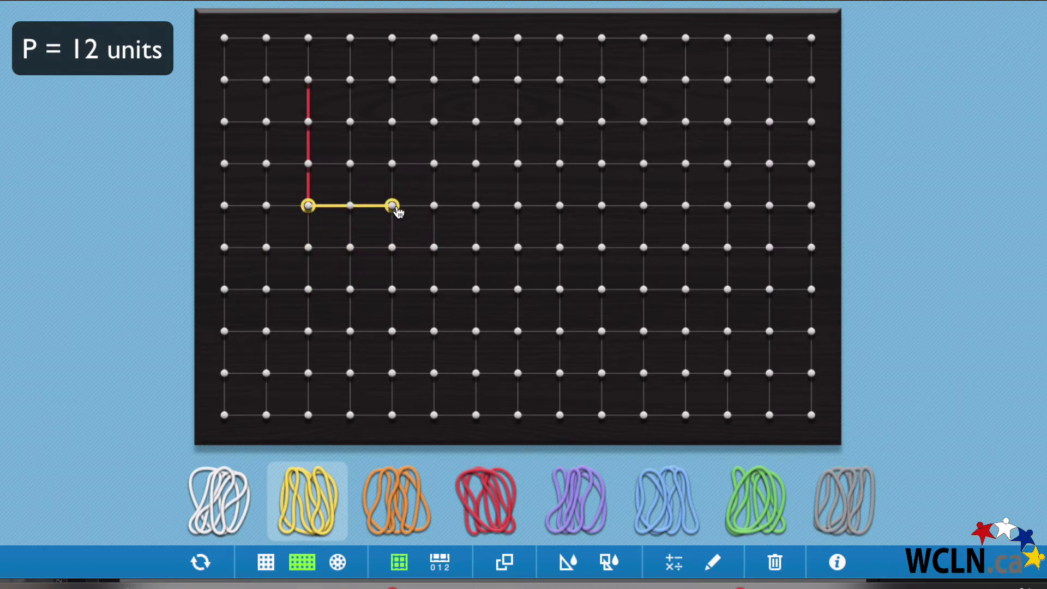
mouse_move(517, 511)
left_mouse_down()
mouse_move(392, 94)
mouse_move(394, 204)
left_mouse_up()
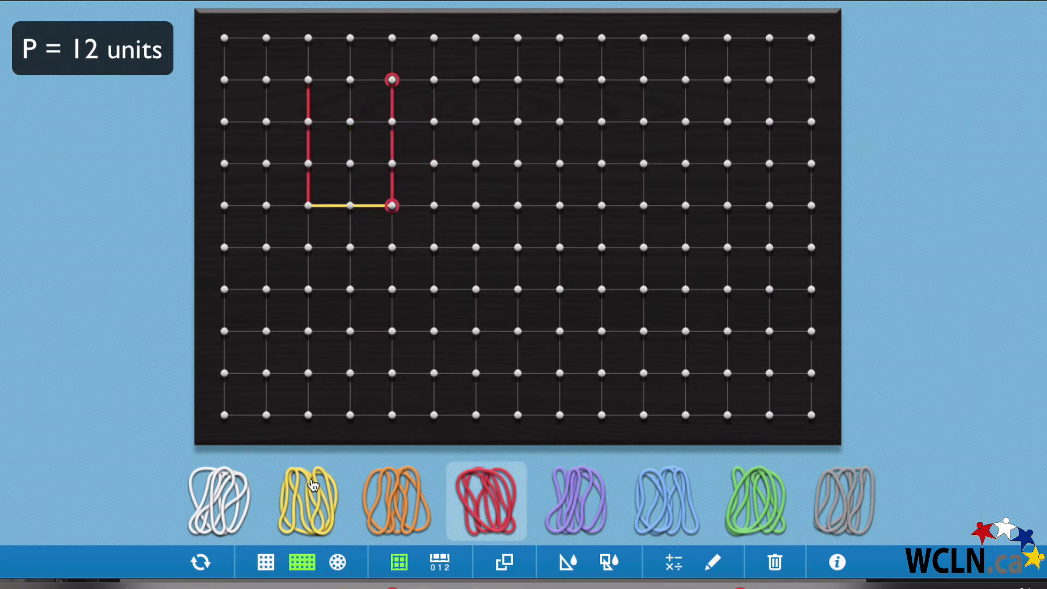
mouse_move(313, 486)
left_mouse_down()
mouse_move(331, 110)
mouse_move(308, 82)
mouse_move(394, 82)
left_mouse_up()
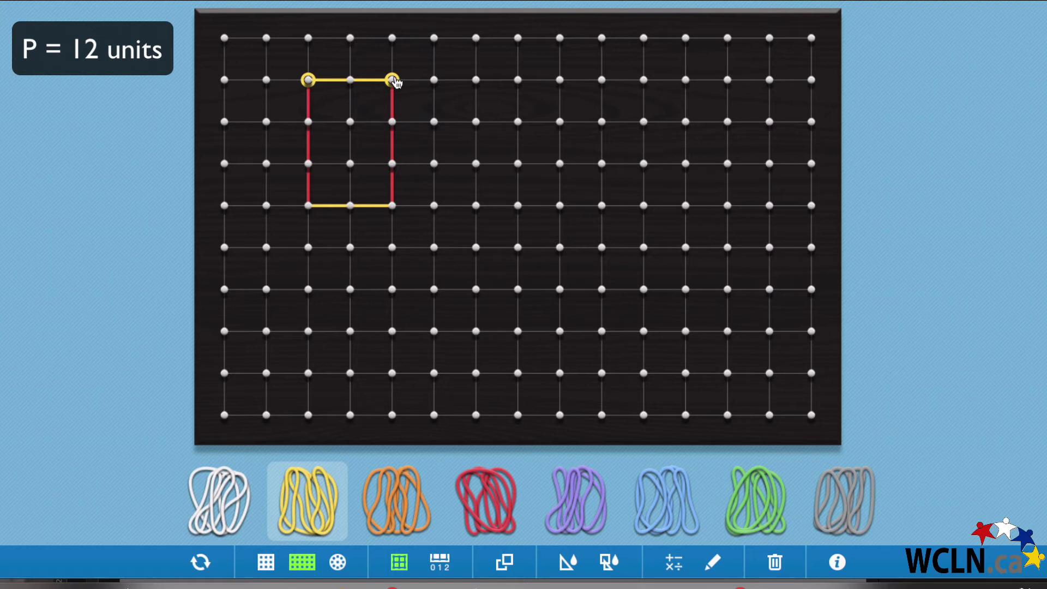
Raise the yellow top band and both red sides one peg row, making the rectangle 4 tall.
left_click_drag(392, 81, 393, 48)
left_click_drag(309, 80, 308, 45)
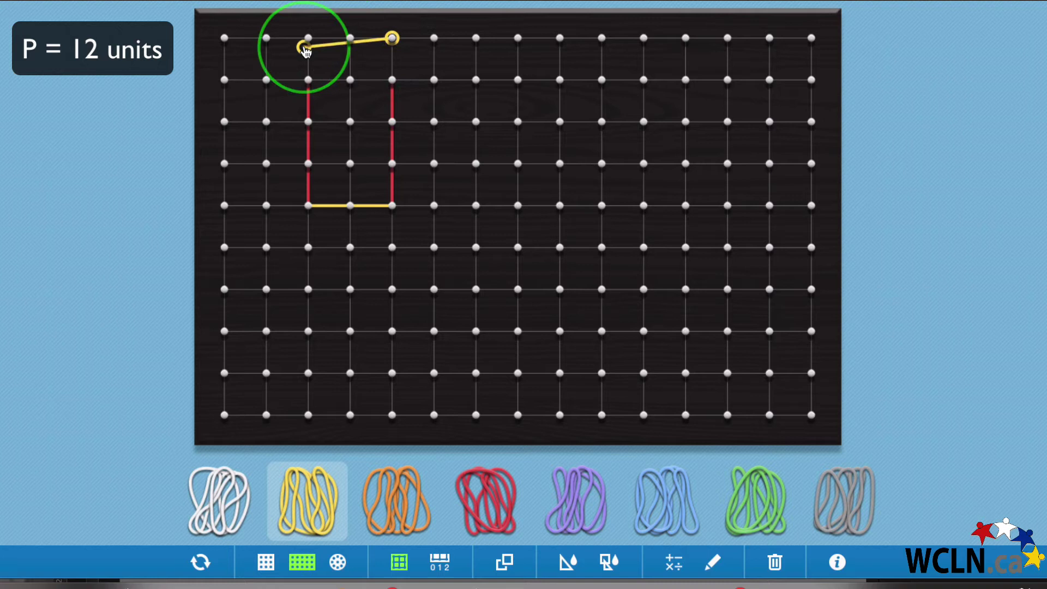
left_click_drag(307, 82, 309, 41)
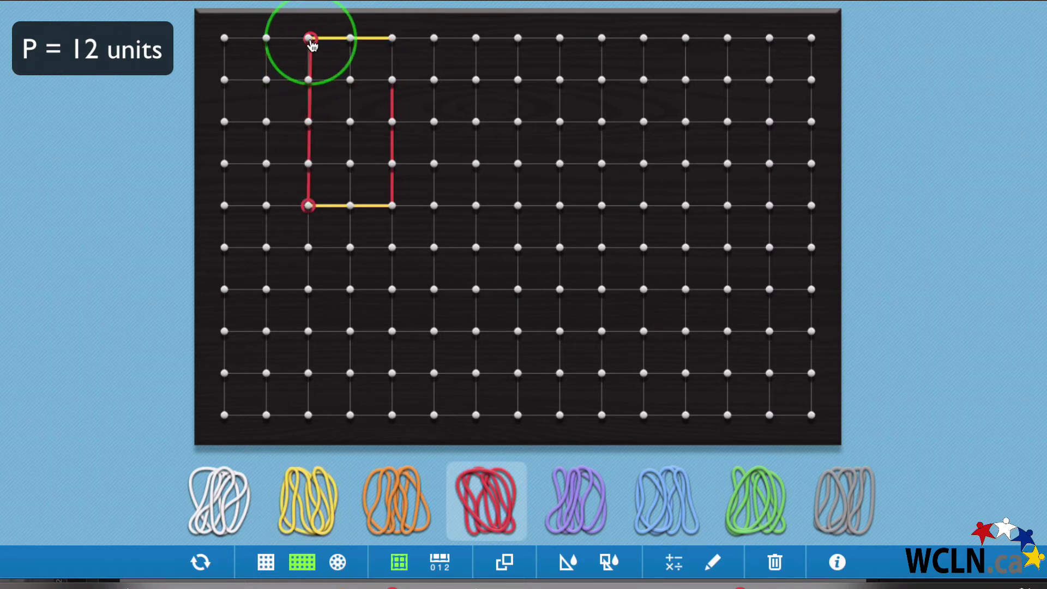
left_click_drag(392, 82, 393, 43)
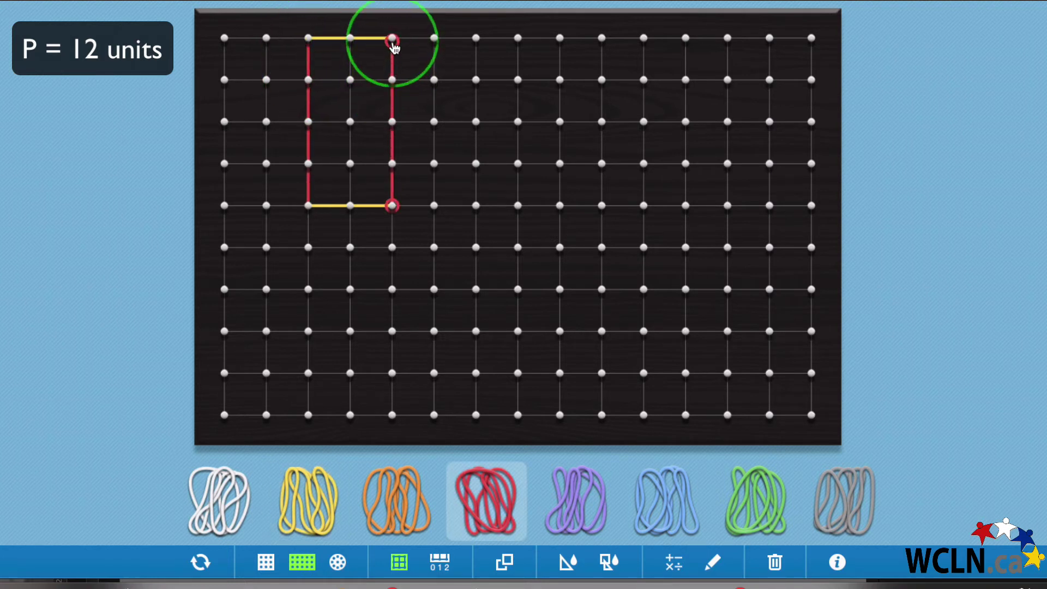
left_click(736, 133)
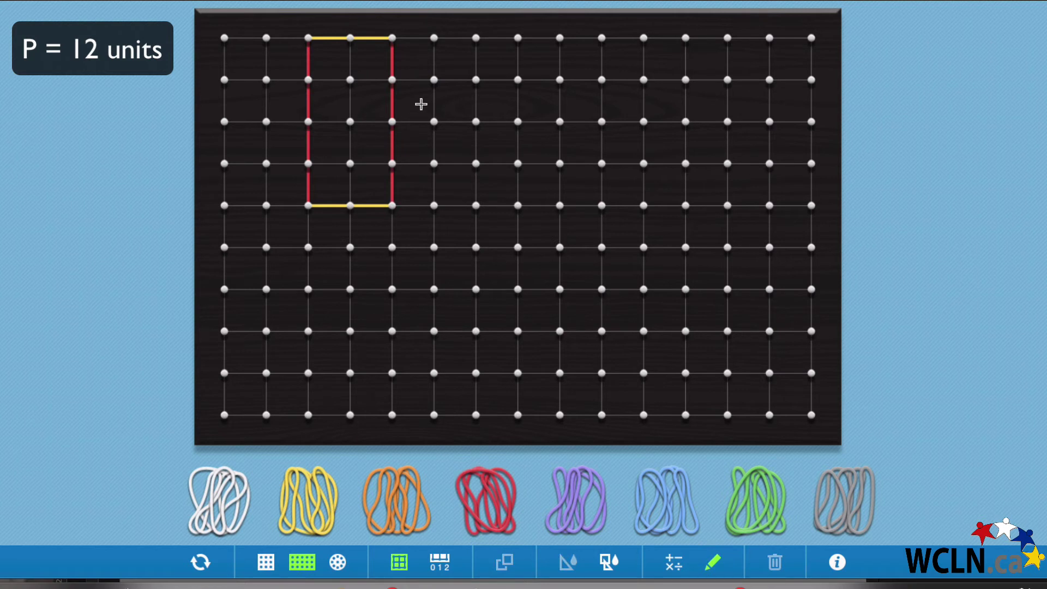
Write 4, 4, 2 and 2 beside the rectangle's sides, then place a purple band beside it.
left_click_drag(422, 101, 425, 90)
left_click_drag(280, 97, 281, 130)
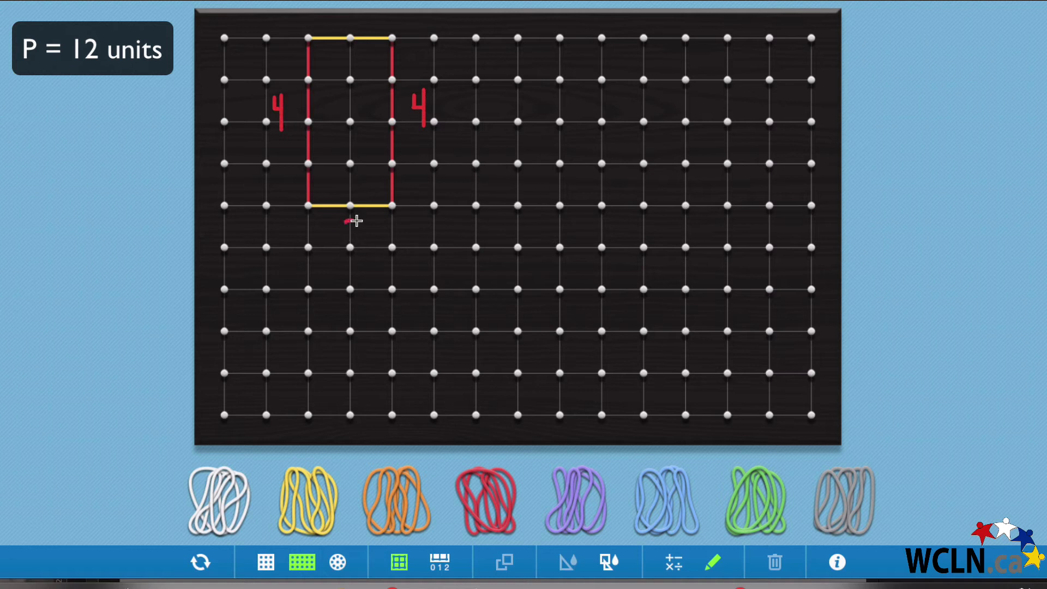
left_click_drag(356, 221, 359, 236)
left_click_drag(346, 17, 347, 26)
mouse_move(586, 521)
left_mouse_down()
mouse_move(434, 136)
mouse_move(435, 247)
left_mouse_up()
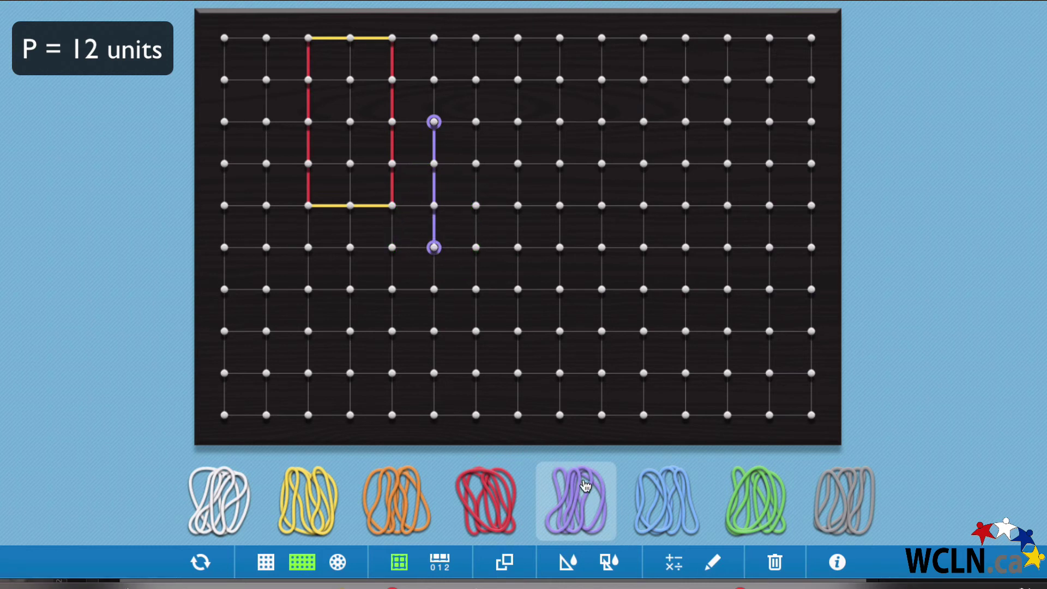
Add a second purple band three pegs right and blue top and bottom bands to form the 3-by-3 square.
mouse_move(585, 487)
left_mouse_down()
mouse_move(602, 131)
mouse_move(602, 247)
left_mouse_up()
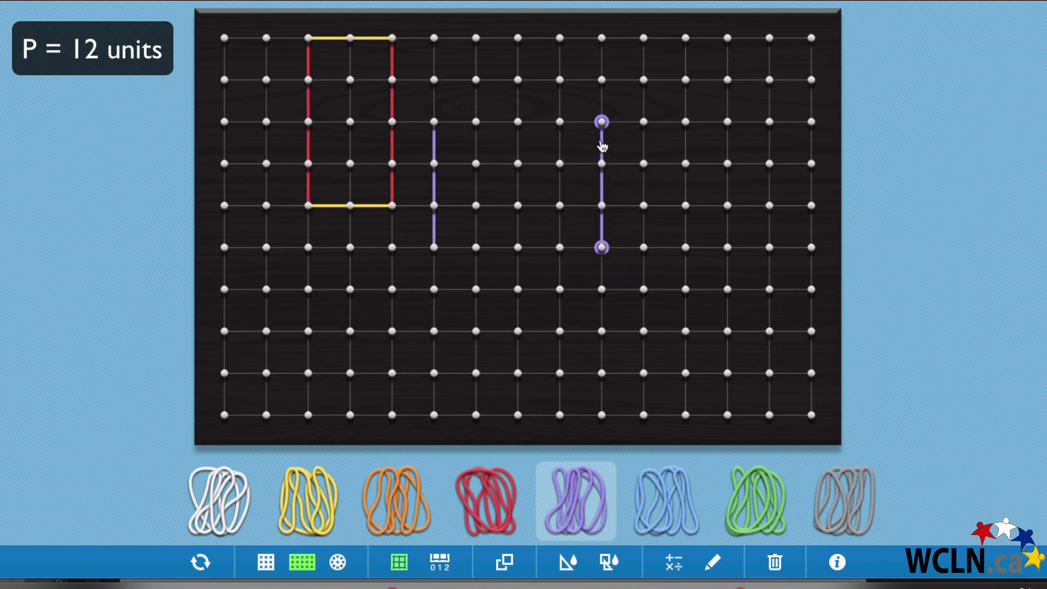
left_click_drag(602, 125, 560, 122)
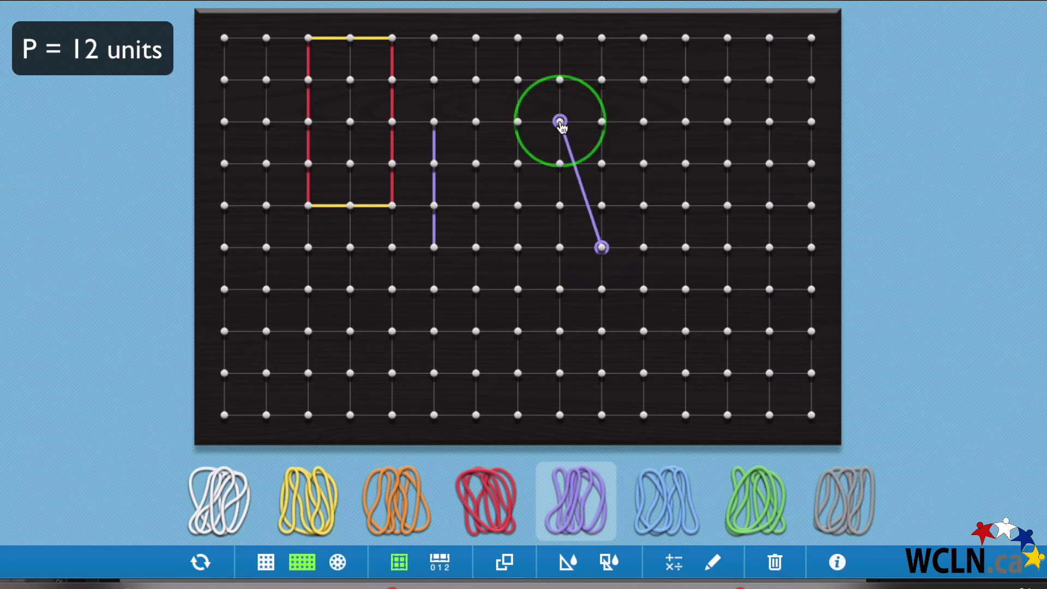
left_click_drag(602, 246, 559, 247)
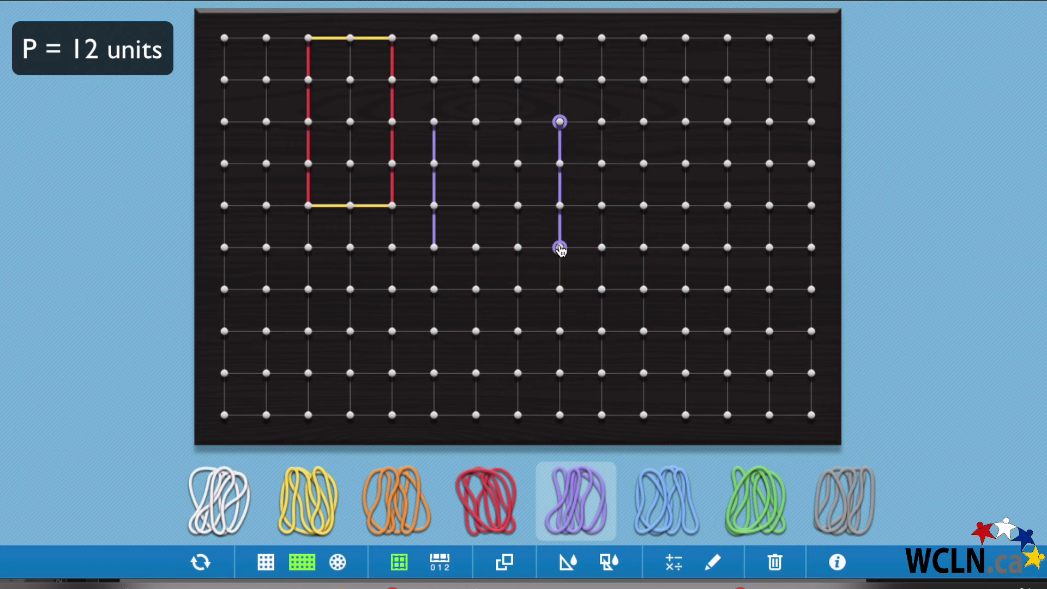
mouse_move(644, 506)
left_mouse_down()
mouse_move(436, 252)
mouse_move(560, 247)
mouse_move(559, 122)
mouse_move(409, 152)
mouse_move(435, 124)
left_mouse_up()
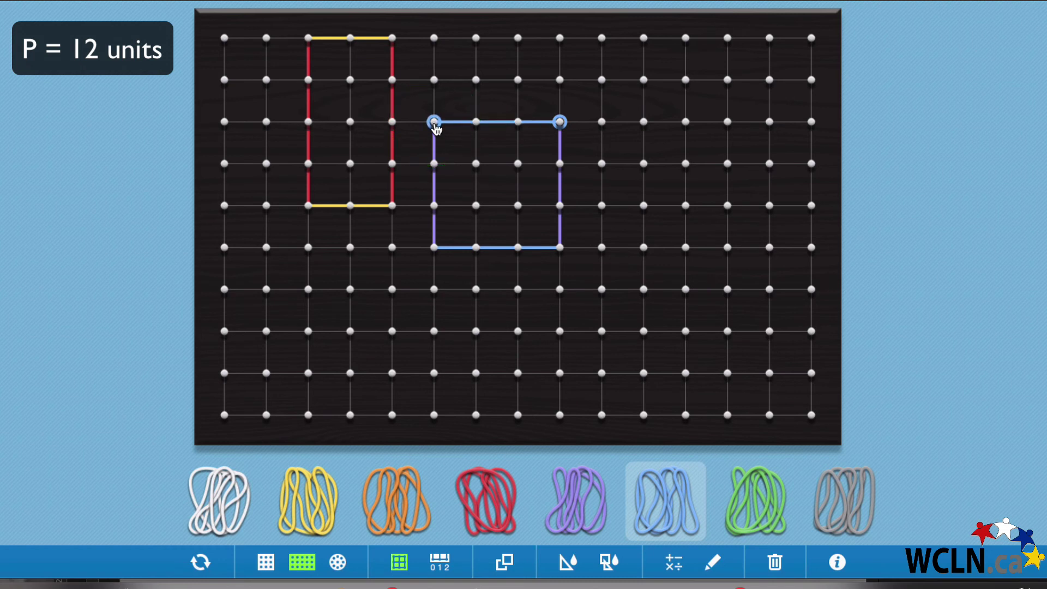
Label each side of the square 3 in red pen.
left_click(713, 561)
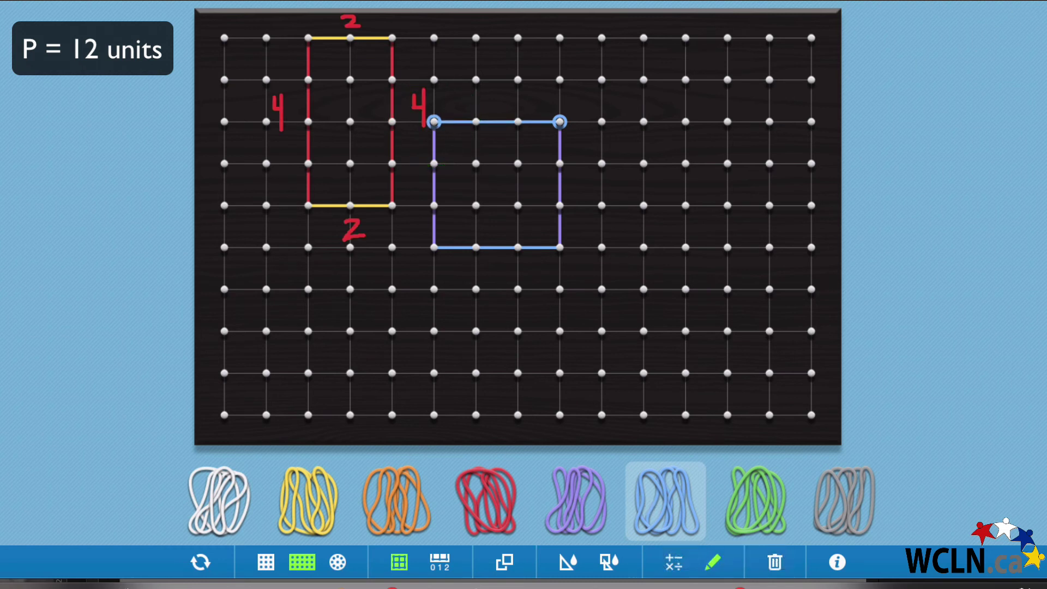
mouse_move(484, 86)
left_mouse_down()
mouse_move(498, 99)
mouse_move(488, 109)
left_mouse_up()
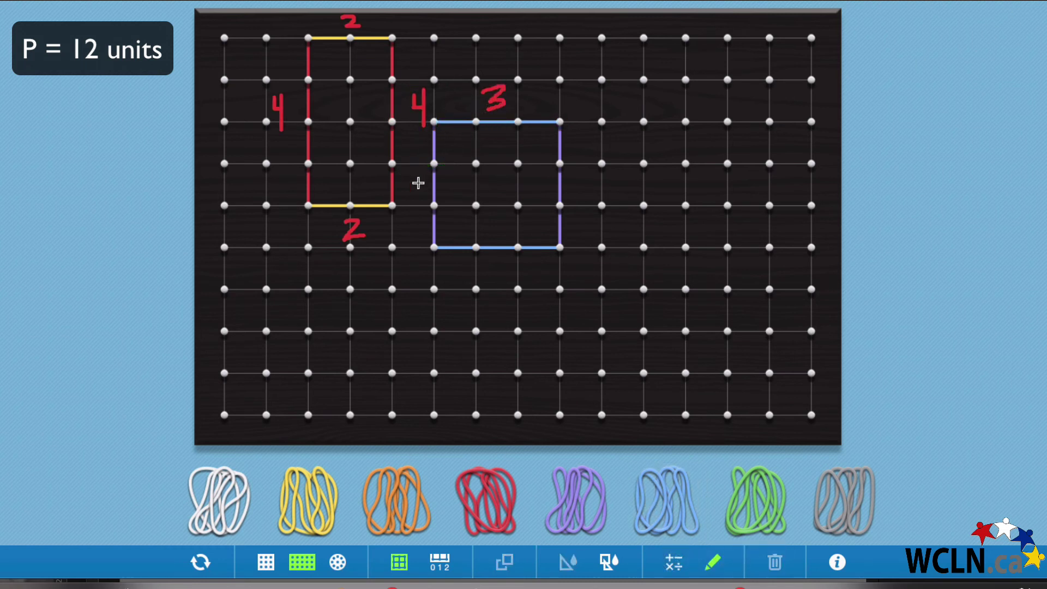
mouse_move(417, 181)
left_mouse_down()
mouse_move(422, 194)
mouse_move(410, 205)
left_mouse_up()
left_click_drag(493, 261, 503, 267)
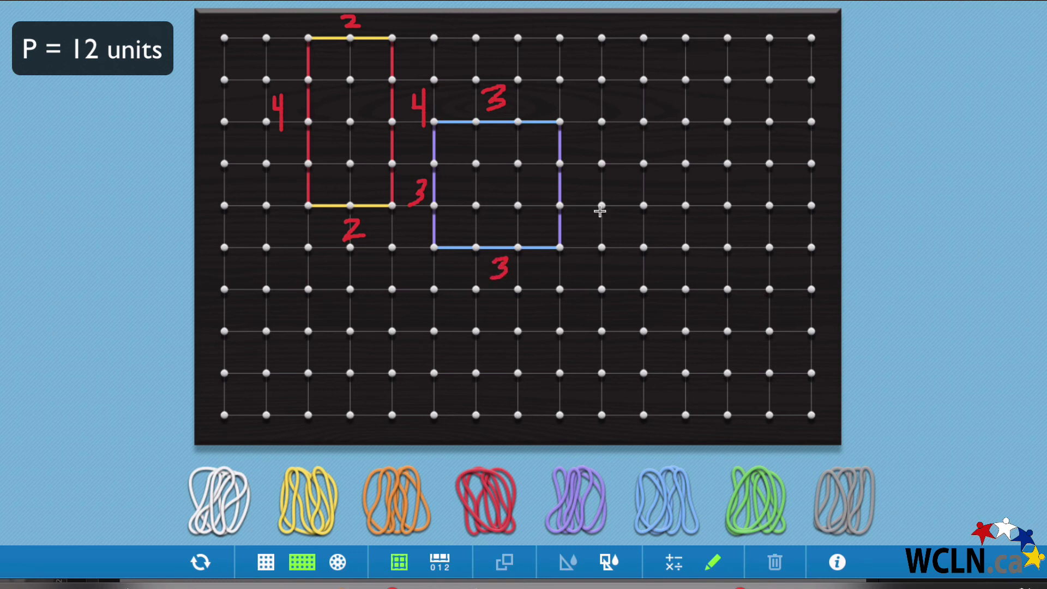
left_click_drag(574, 178, 572, 203)
Write P = 12 inside the square and inside the rectangle.
mouse_move(465, 166)
left_mouse_down()
mouse_move(465, 196)
mouse_move(469, 183)
left_mouse_up()
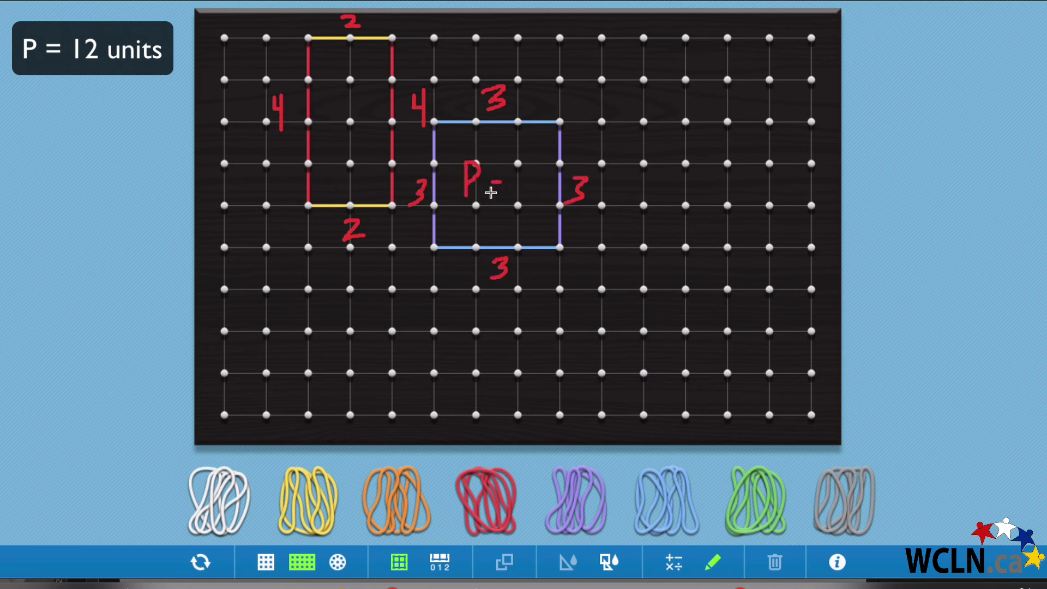
left_click_drag(522, 162, 521, 210)
left_click_drag(536, 174, 550, 205)
mouse_move(330, 100)
left_mouse_down()
mouse_move(331, 146)
mouse_move(335, 123)
mouse_move(355, 119)
left_mouse_up()
left_click_drag(345, 127, 355, 126)
mouse_move(358, 102)
left_mouse_down()
mouse_move(358, 144)
mouse_move(381, 139)
left_mouse_up()
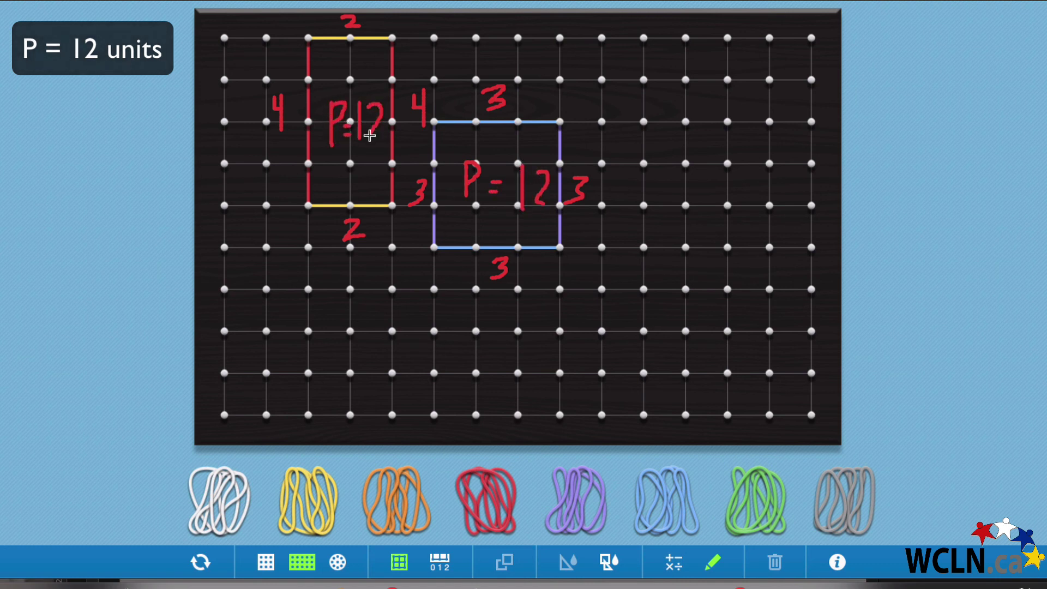